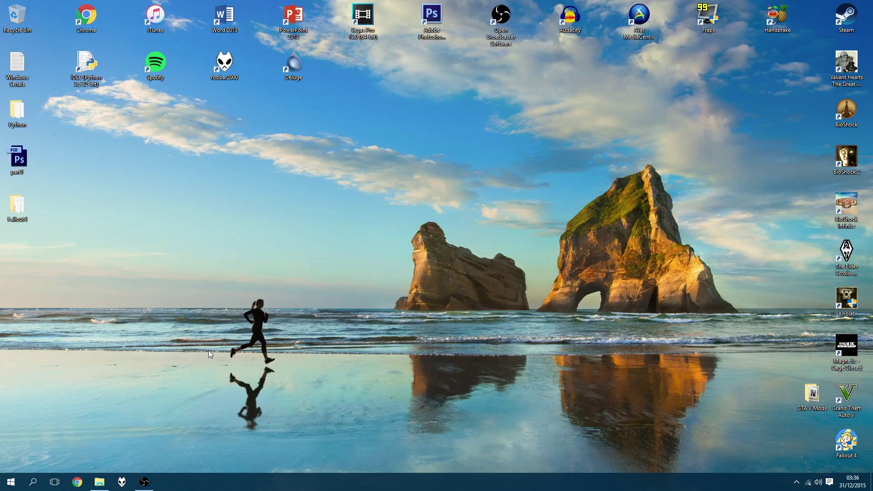
Step: Check the GTA5 recording's Properties details for its 1920x1080 frame size, 60 fps and 00:09:23 length
{"action": "left_click", "coordinate": [100, 482]}
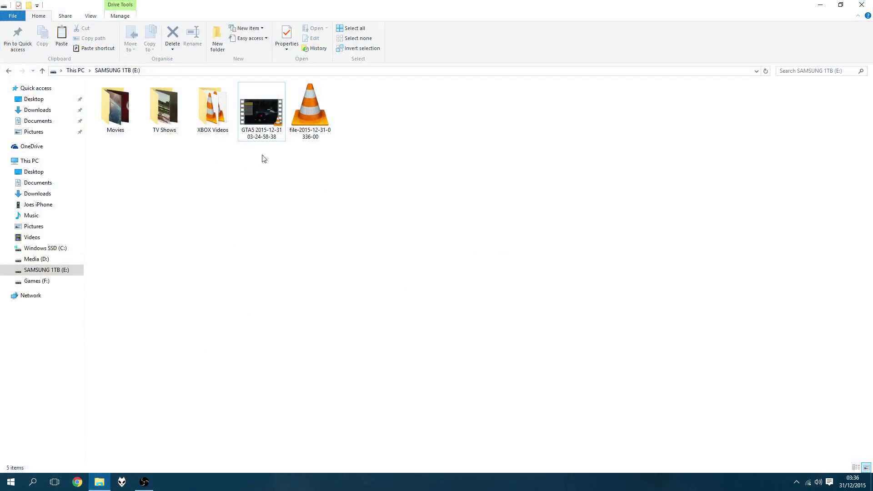
{"action": "left_click", "coordinate": [258, 114]}
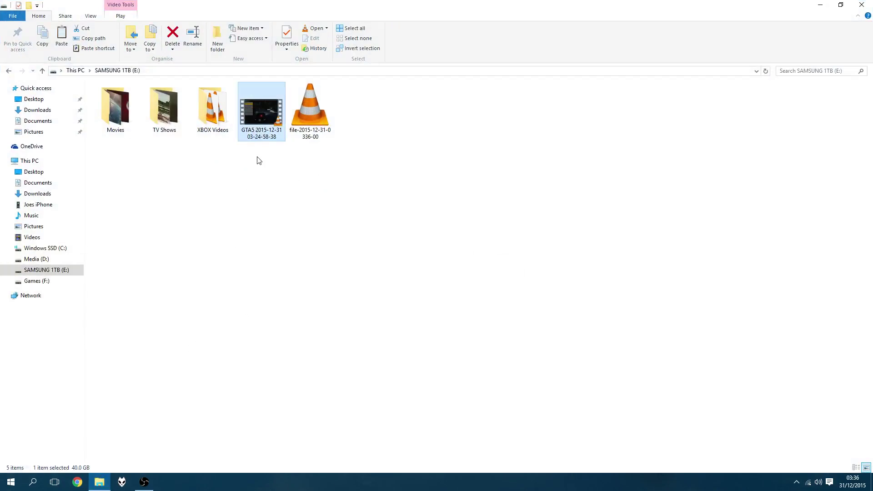
{"action": "right_click", "coordinate": [262, 107]}
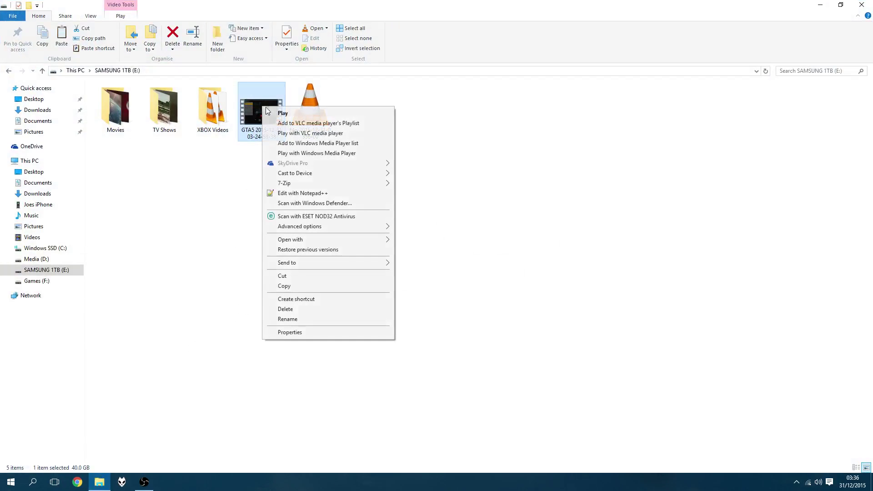
{"action": "left_click", "coordinate": [290, 332]}
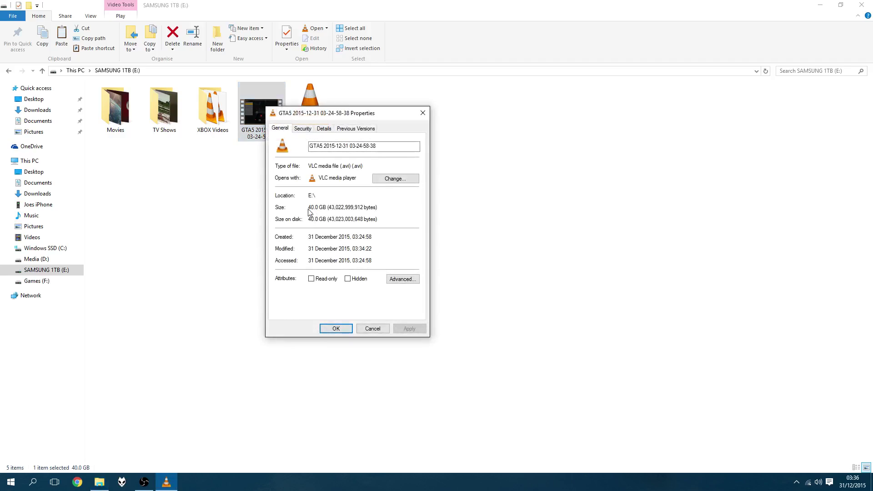
{"action": "left_click", "coordinate": [323, 128]}
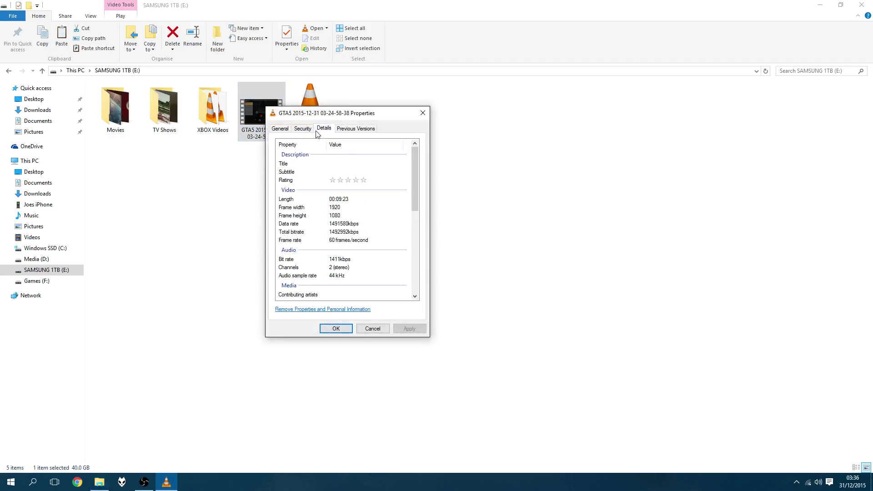
{"action": "left_click", "coordinate": [331, 211]}
{"action": "left_click", "coordinate": [331, 218]}
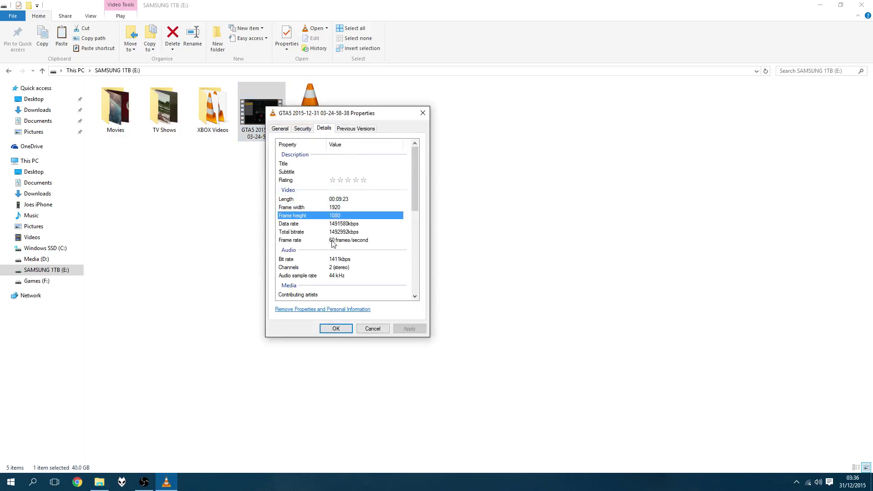
{"action": "left_click", "coordinate": [332, 241]}
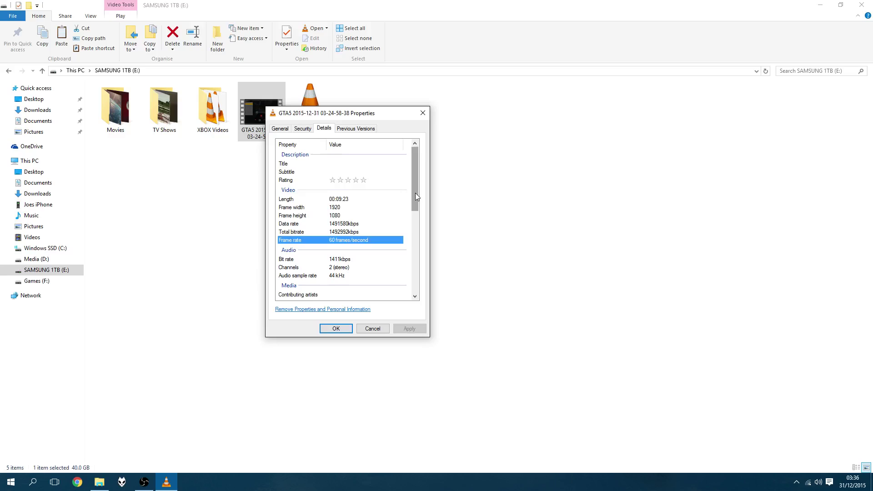
{"action": "left_click_drag", "start_coordinate": [415, 193], "coordinate": [415, 164]}
{"action": "left_click", "coordinate": [347, 168]}
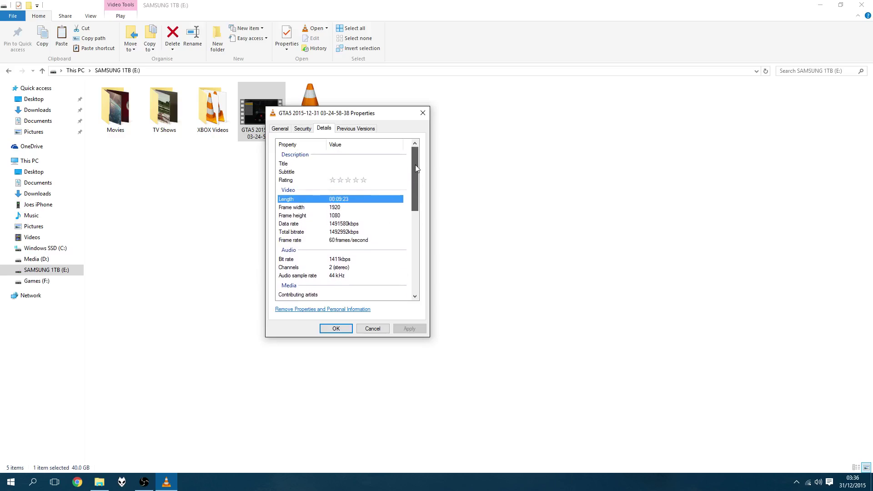
{"action": "left_click", "coordinate": [423, 113]}
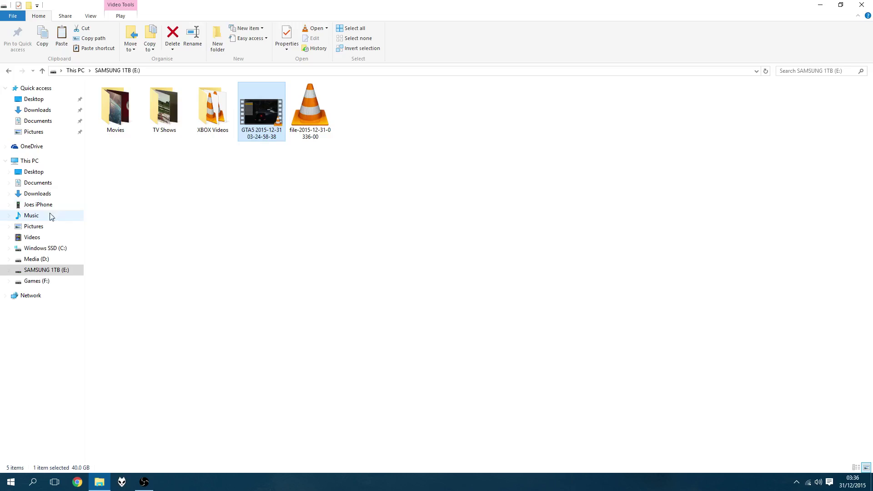
Step: Return to the SAMSUNG 1TB (E:) drive and select the 40 GB GTA5 recording
{"action": "left_click", "coordinate": [29, 160]}
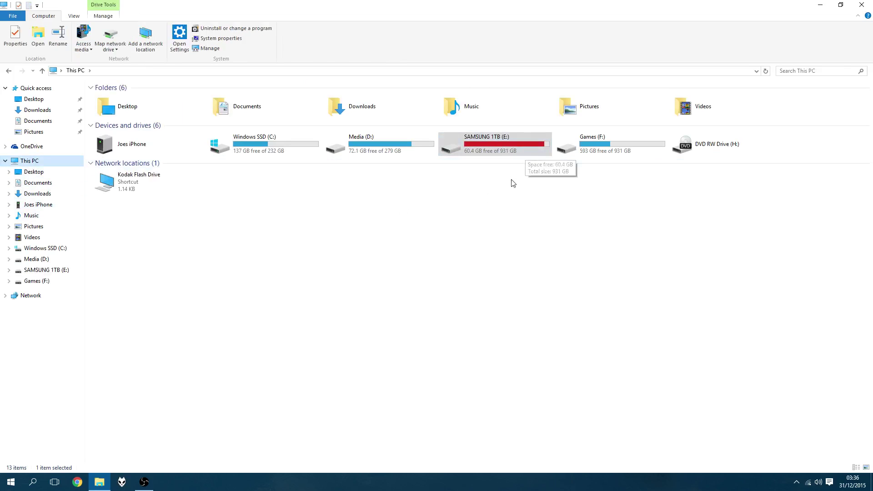
{"action": "double_click", "coordinate": [512, 155]}
{"action": "left_click", "coordinate": [278, 123]}
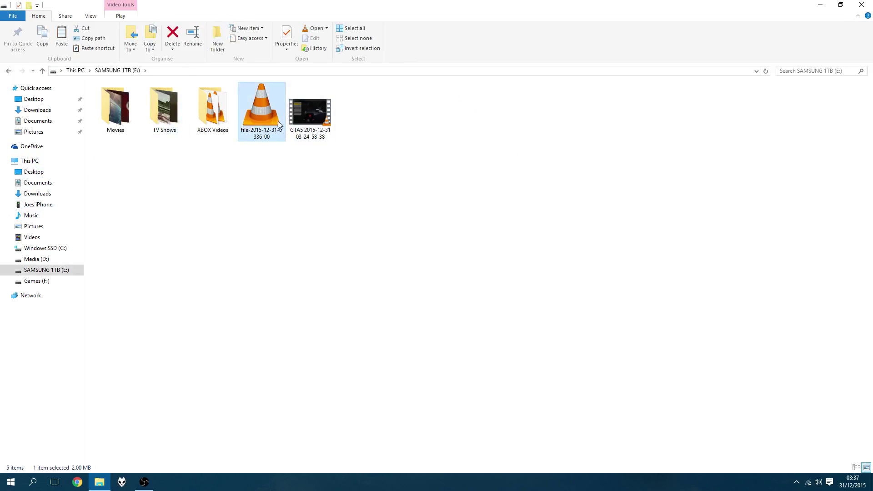
{"action": "left_click", "coordinate": [321, 122]}
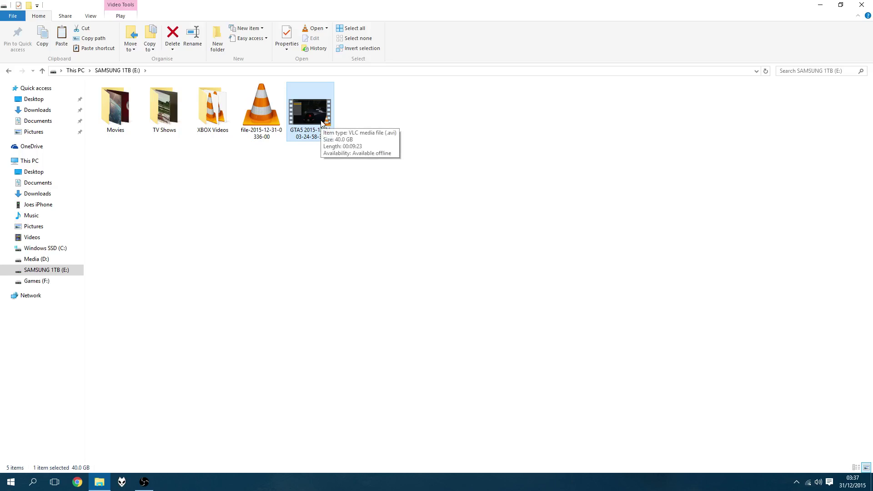
Step: Launch HandBrake and arrange it to the right of a restored-down File Explorer window
{"action": "left_click", "coordinate": [840, 5]}
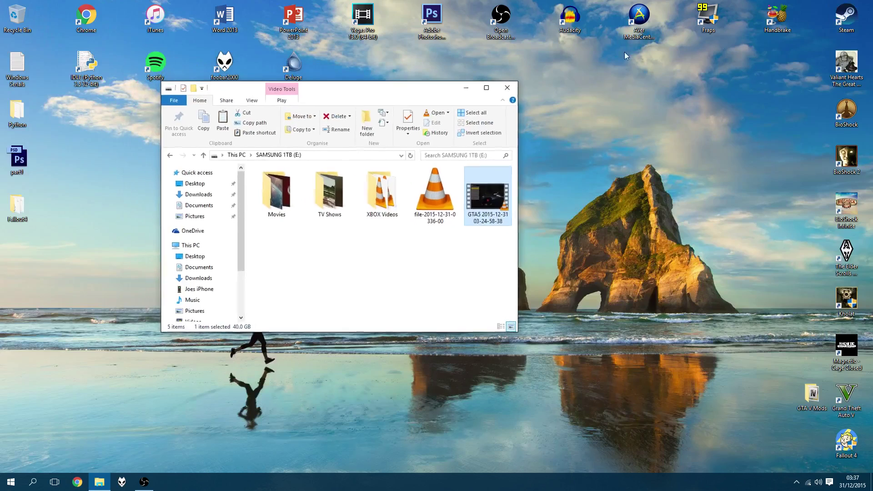
{"action": "left_click_drag", "start_coordinate": [432, 89], "coordinate": [347, 113]}
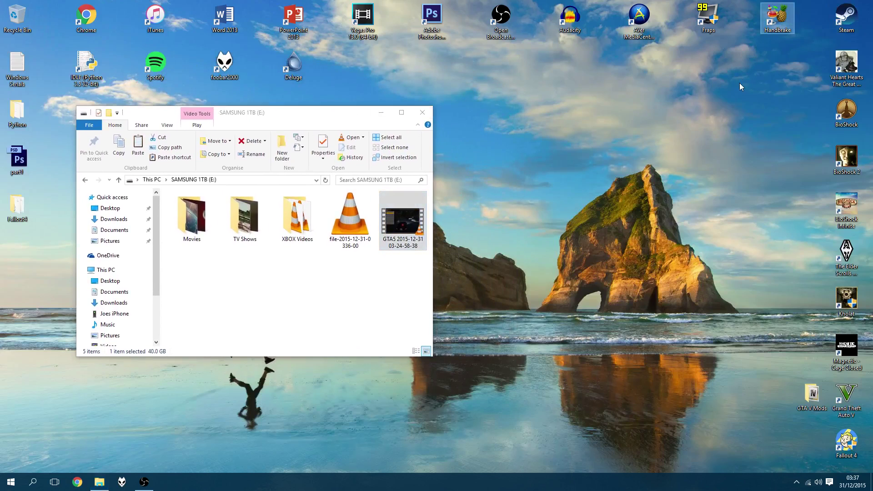
{"action": "left_click", "coordinate": [779, 20]}
{"action": "left_click_drag", "start_coordinate": [522, 93], "coordinate": [678, 55]}
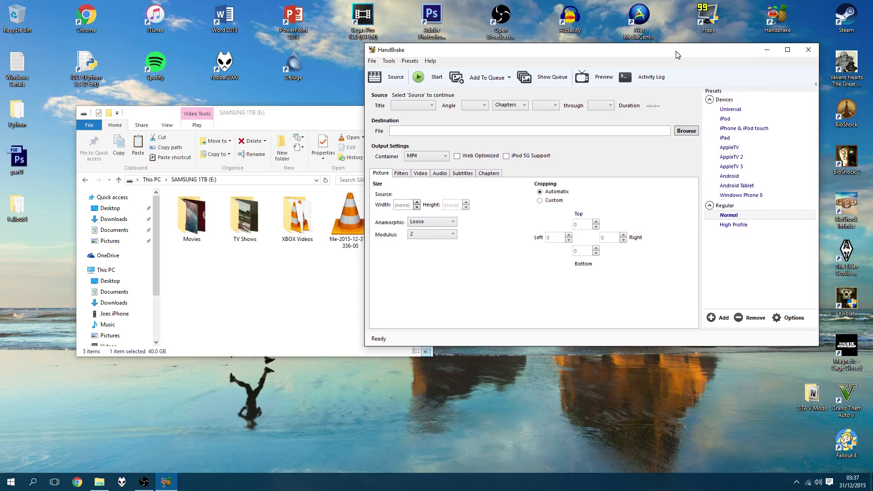
{"action": "left_click_drag", "start_coordinate": [328, 117], "coordinate": [257, 226]}
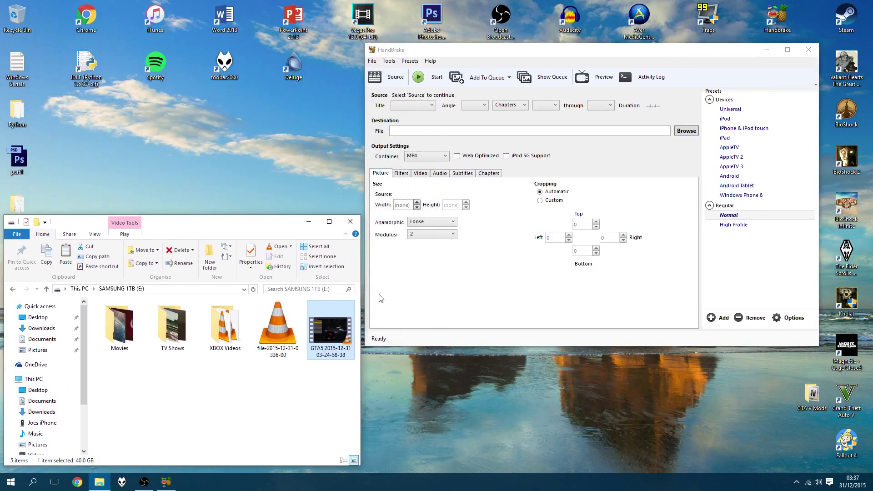
{"action": "left_click", "coordinate": [551, 227]}
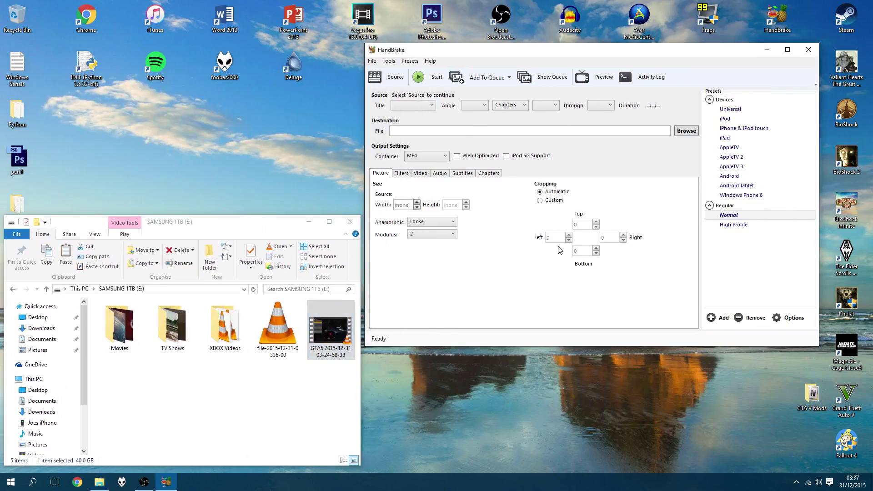
{"action": "left_click", "coordinate": [330, 333]}
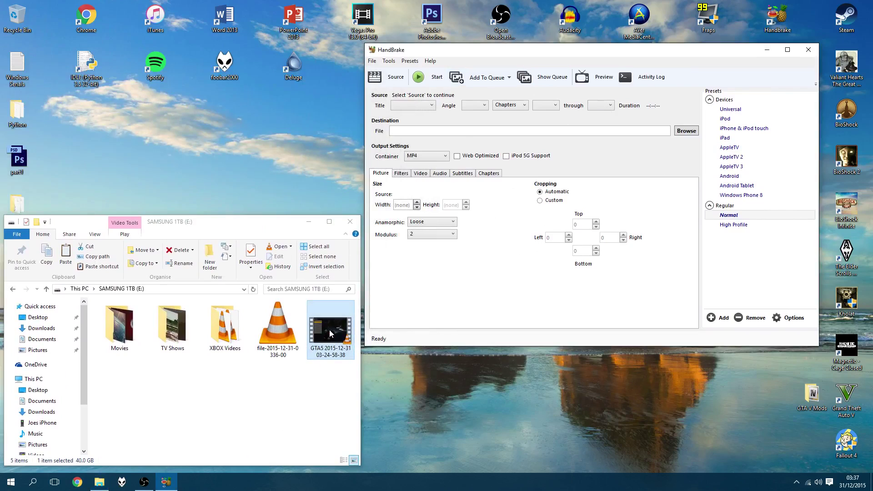
Step: Drag the GTA5 recording into HandBrake as the source, then dismiss the missing-destination error after Start
{"action": "left_click_drag", "start_coordinate": [330, 333], "coordinate": [523, 197]}
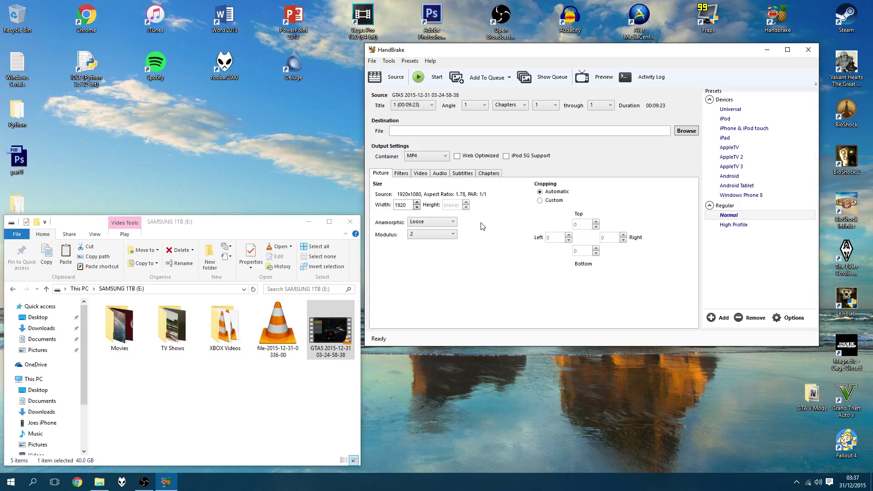
{"action": "left_click", "coordinate": [393, 129]}
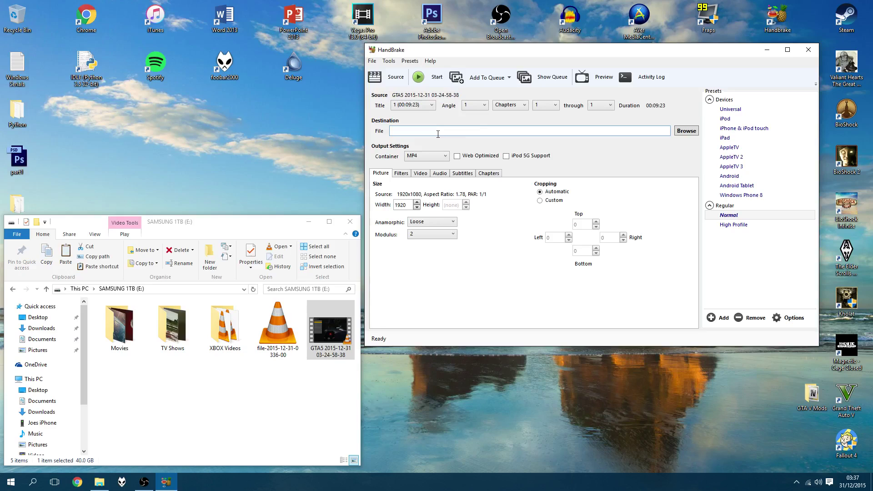
{"action": "left_click", "coordinate": [419, 78]}
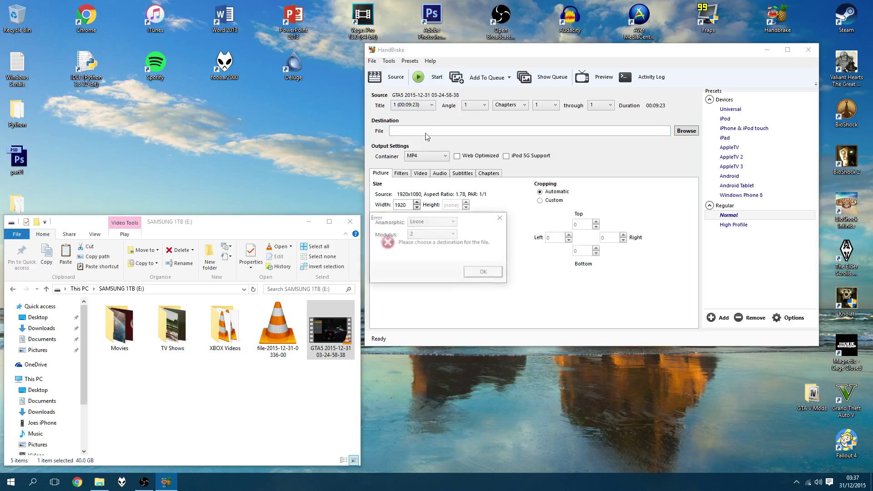
{"action": "left_click", "coordinate": [485, 273]}
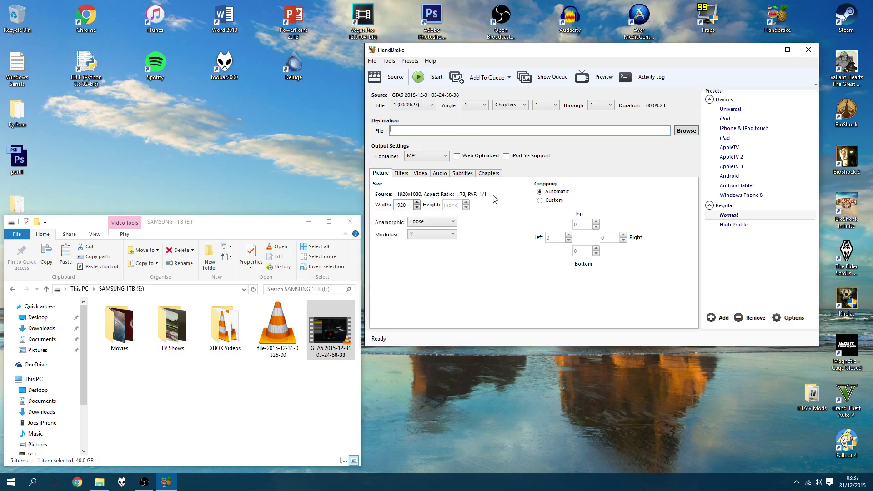
Step: Save output as Enhanced Trainer footage x264.mp4 in GTA V PC Trainer Video, replacing the existing file
{"action": "left_click", "coordinate": [687, 131]}
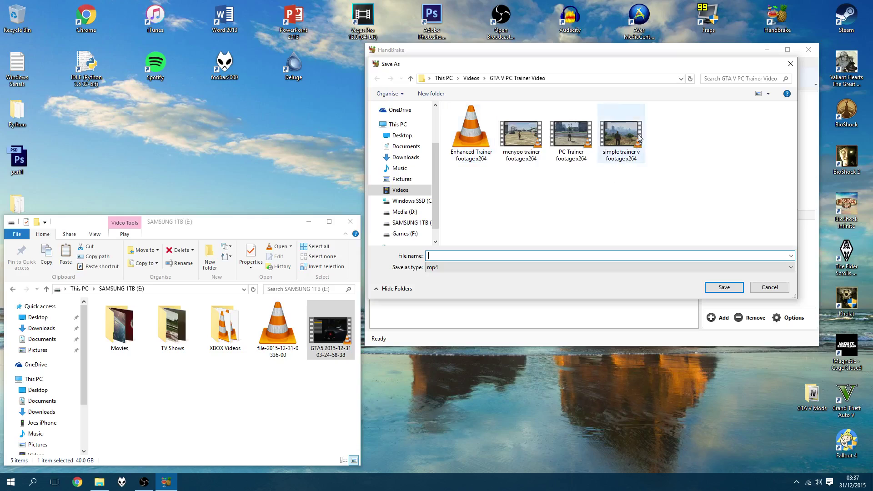
{"action": "left_click", "coordinate": [467, 160]}
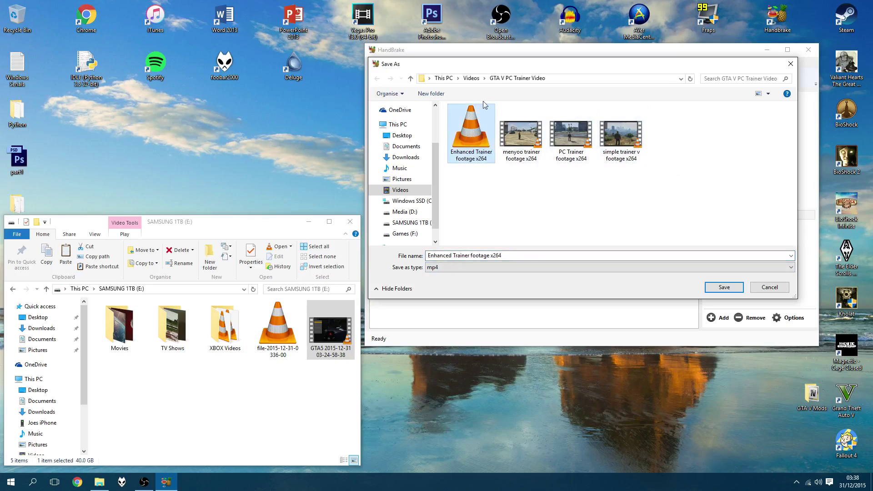
{"action": "left_click_drag", "start_coordinate": [504, 255], "coordinate": [410, 252]}
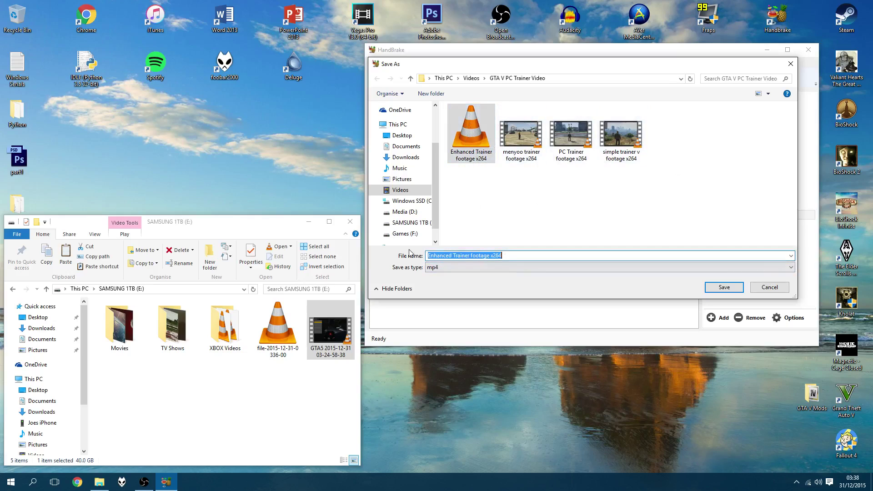
{"action": "key", "text": "BackSpace"}
{"action": "type", "text": "En"}
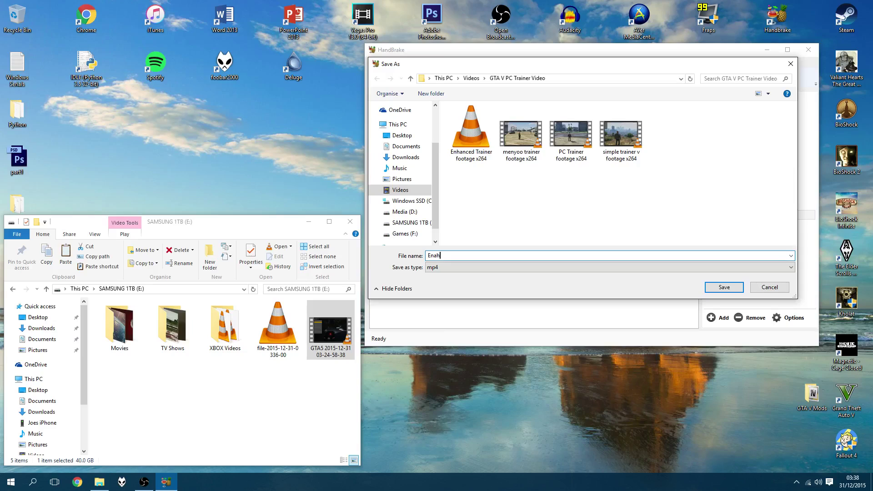
{"action": "key", "text": "Down"}
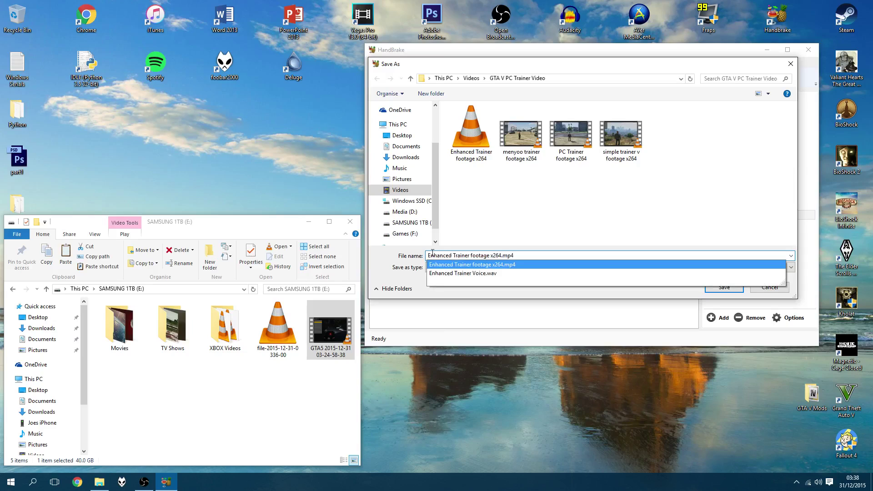
{"action": "key", "text": "BackSpace"}
{"action": "key", "text": "BackSpace"}
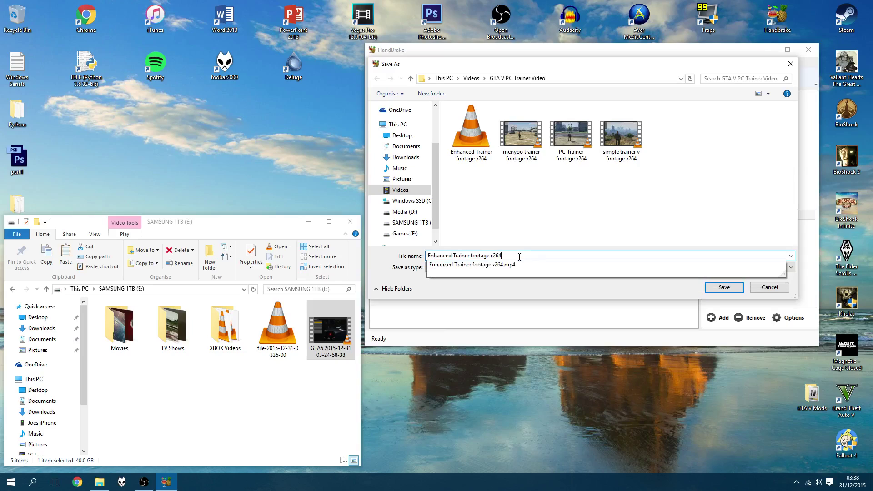
{"action": "left_click", "coordinate": [527, 221]}
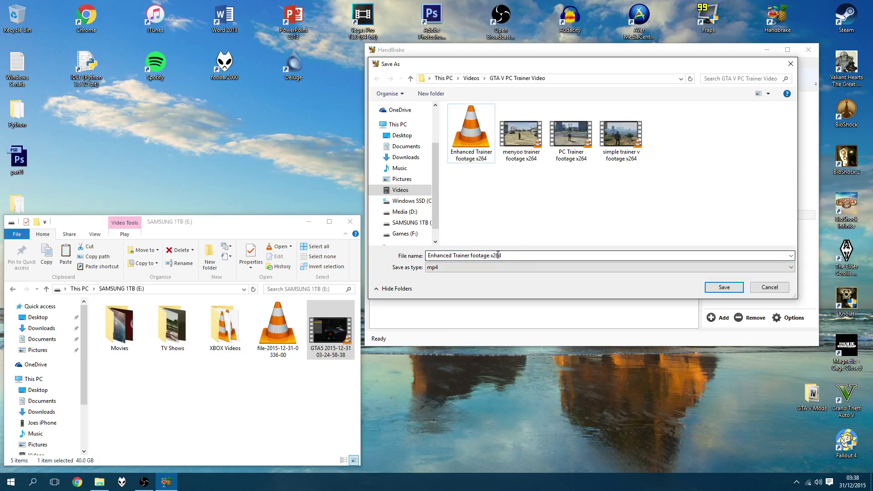
{"action": "left_click", "coordinate": [721, 290]}
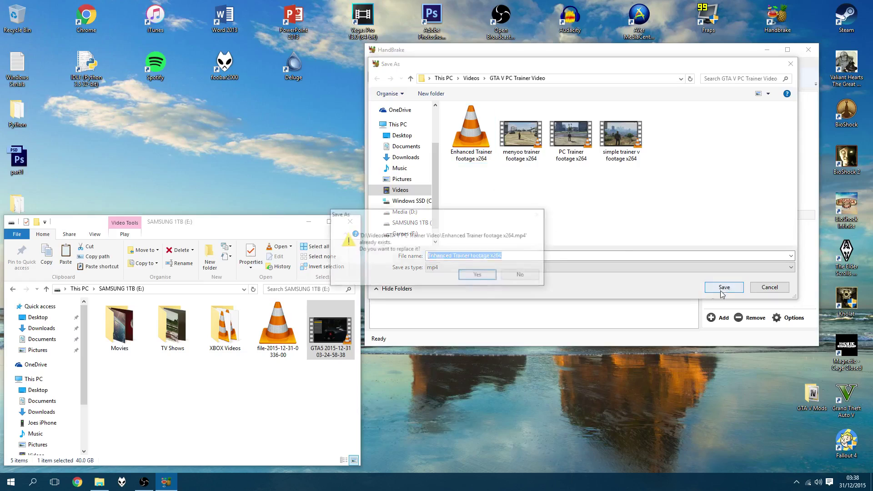
{"action": "left_click", "coordinate": [475, 276]}
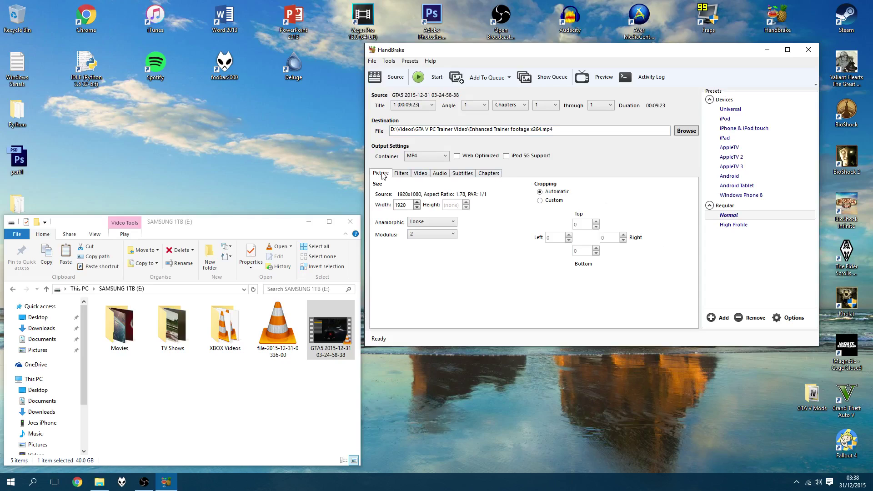
Step: Keep the MP4 container and set the video to a constant 60 fps framerate
{"action": "left_click", "coordinate": [421, 158]}
{"action": "left_click", "coordinate": [419, 168]}
{"action": "left_click", "coordinate": [400, 175]}
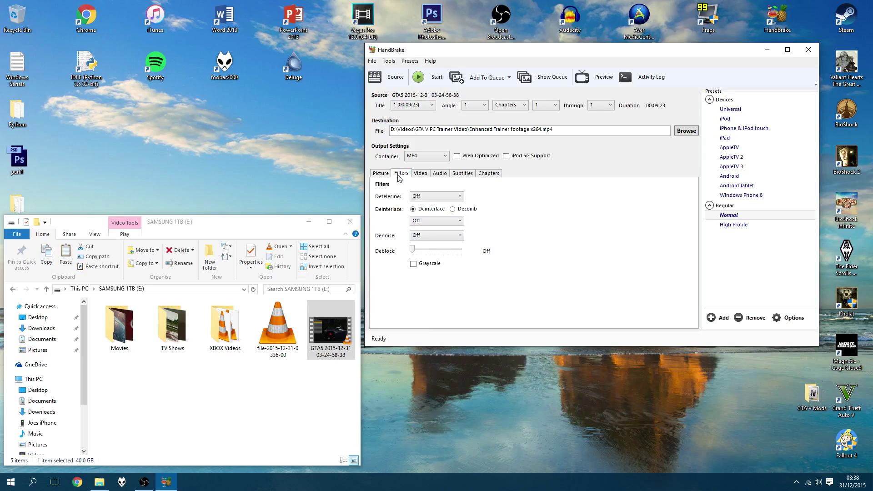
{"action": "left_click", "coordinate": [421, 174]}
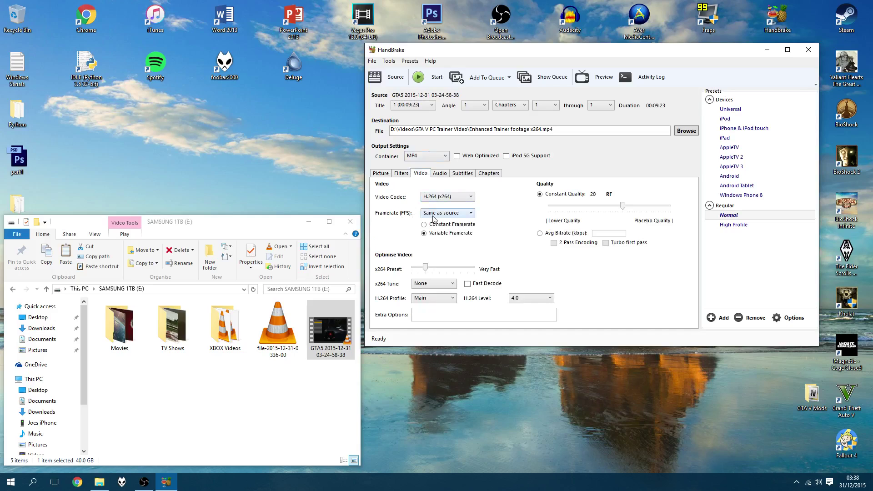
{"action": "left_click", "coordinate": [470, 213]}
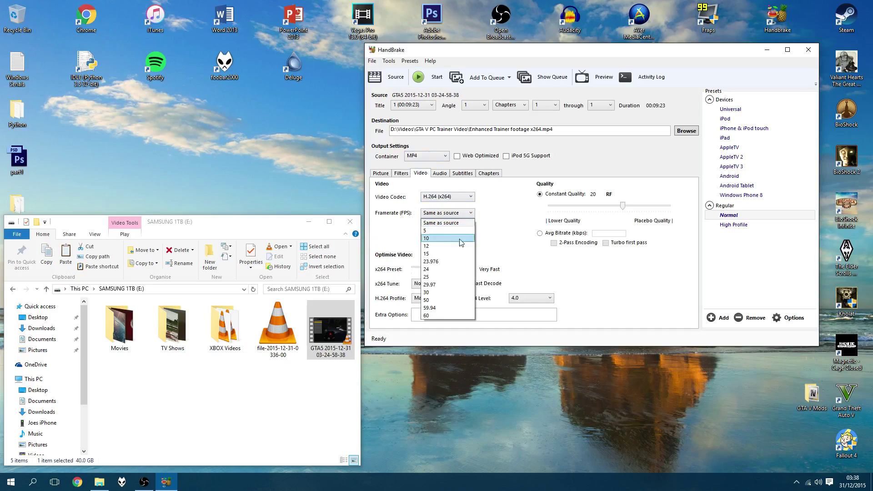
{"action": "left_click", "coordinate": [438, 314]}
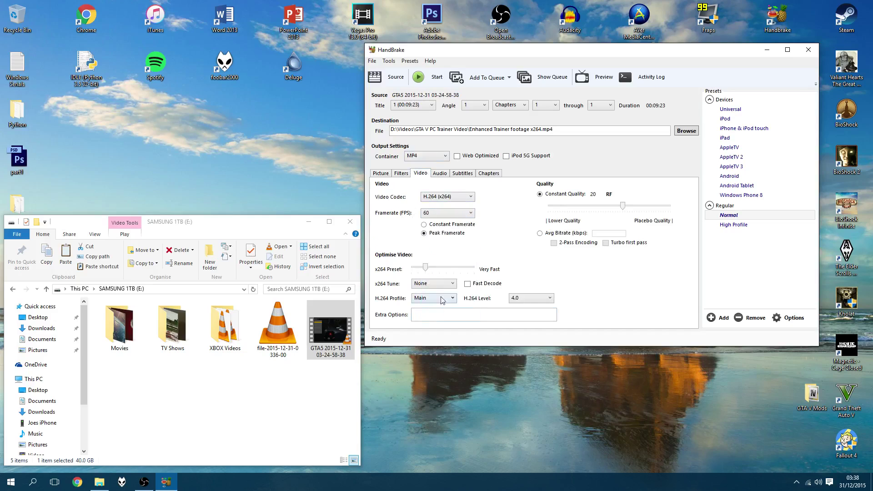
{"action": "left_click", "coordinate": [424, 225]}
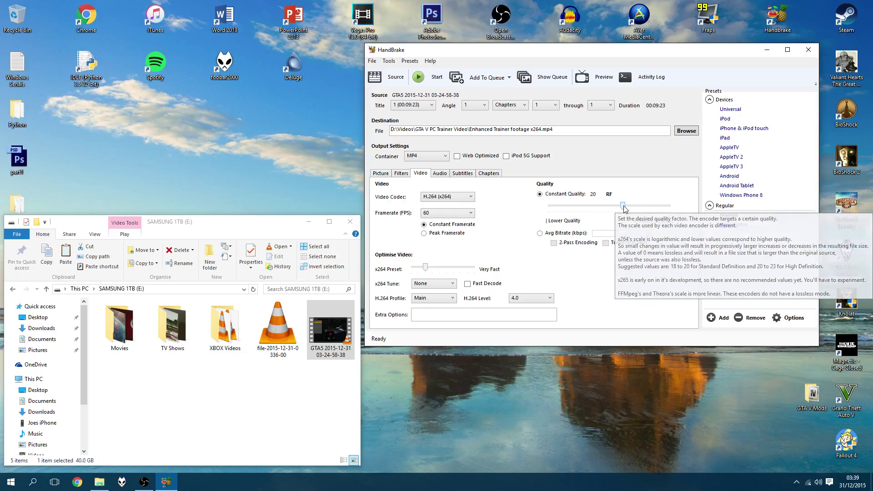
Step: Move the Constant Quality slider across its range and settle it at RF 18
{"action": "left_click_drag", "start_coordinate": [624, 207], "coordinate": [547, 207]}
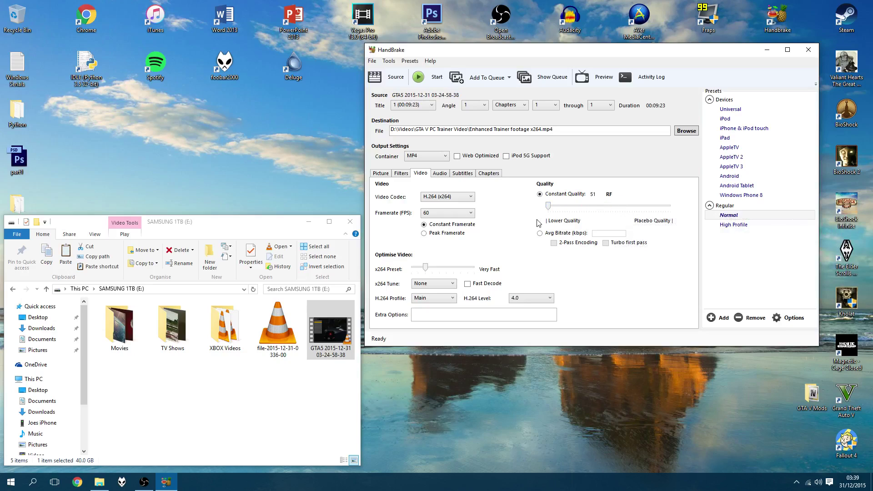
{"action": "left_click_drag", "start_coordinate": [548, 206], "coordinate": [679, 207]}
{"action": "left_click_drag", "start_coordinate": [662, 209], "coordinate": [628, 209]}
{"action": "left_click_drag", "start_coordinate": [81, 364], "coordinate": [82, 386]}
Step: Open Videos > GTA V PC Trainer Video and select the PC Trainer footage x264 file
{"action": "left_click", "coordinate": [36, 418]}
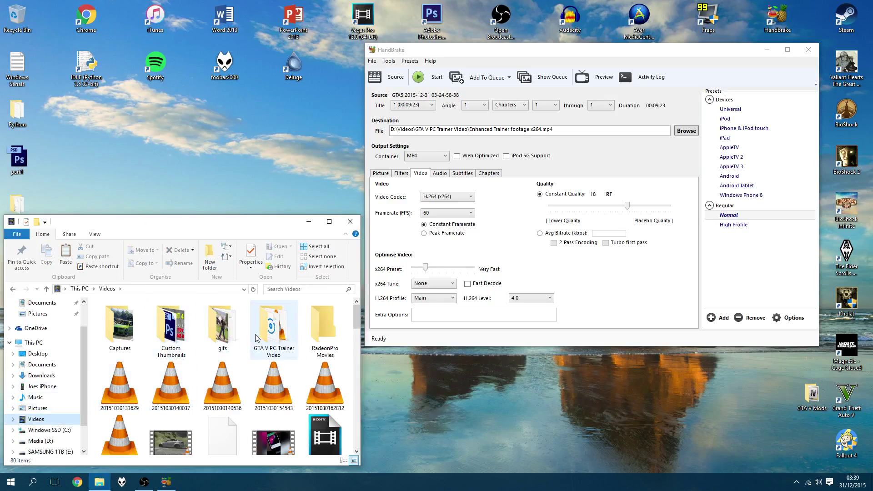
{"action": "double_click", "coordinate": [256, 338]}
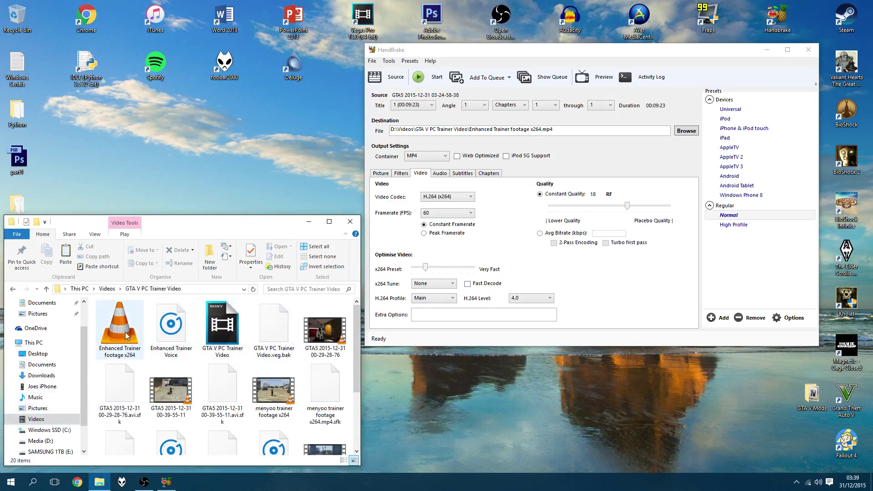
{"action": "left_click", "coordinate": [270, 389]}
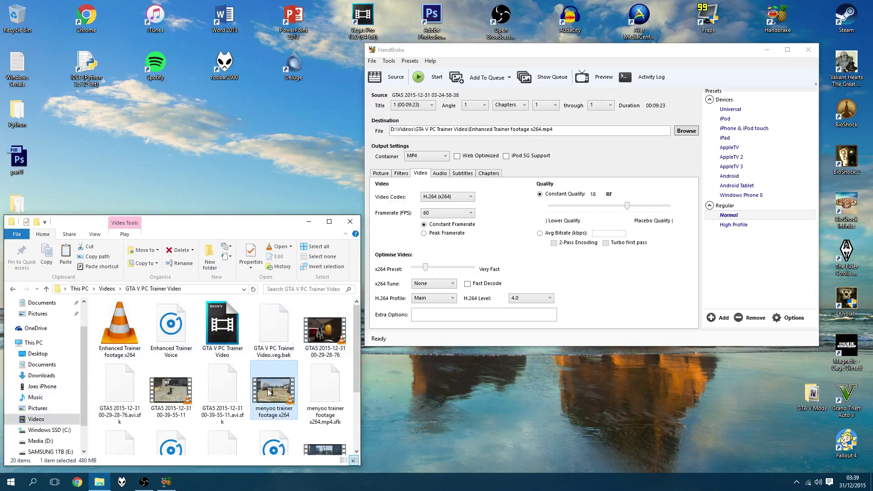
{"action": "scroll", "coordinate": [329, 396], "scroll_direction": "down", "scroll_amount": 2}
{"action": "left_click", "coordinate": [337, 387]}
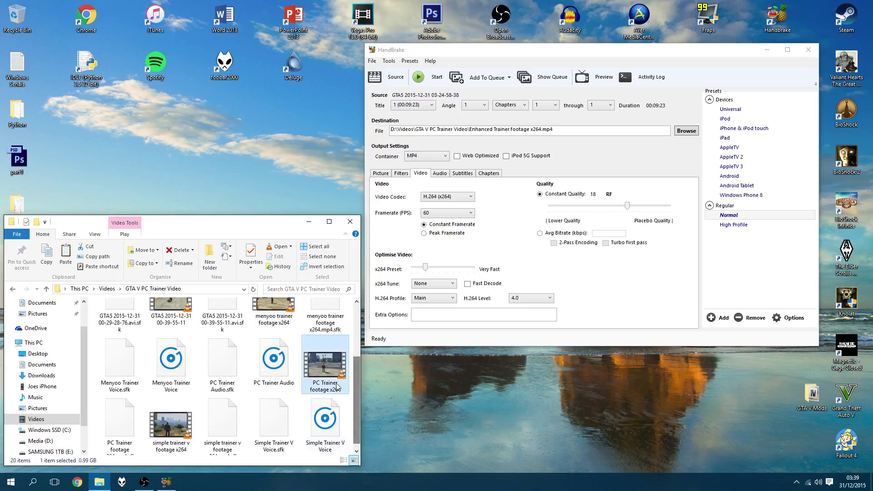
Step: Check PC Trainer footage x264's frame rate in Properties details and confirm its 0.99 GB size
{"action": "right_click", "coordinate": [324, 370]}
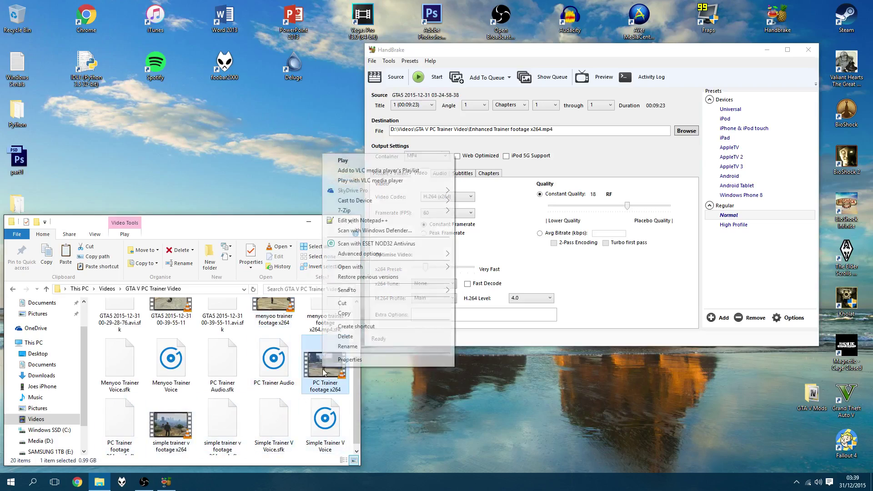
{"action": "left_click", "coordinate": [350, 360]}
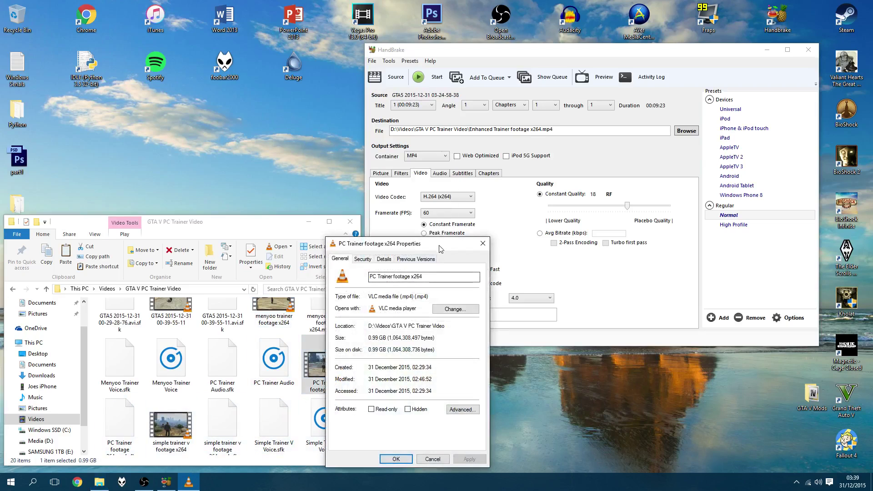
{"action": "left_click_drag", "start_coordinate": [440, 249], "coordinate": [289, 95]}
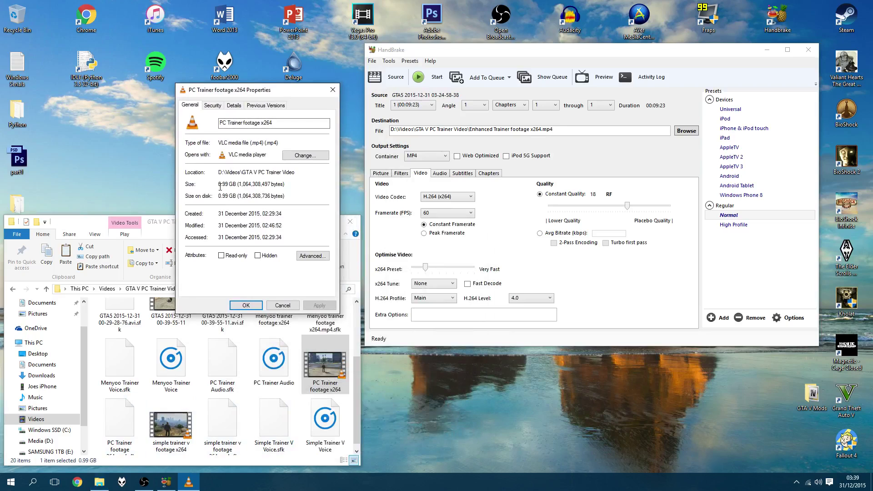
{"action": "left_click", "coordinate": [234, 106]}
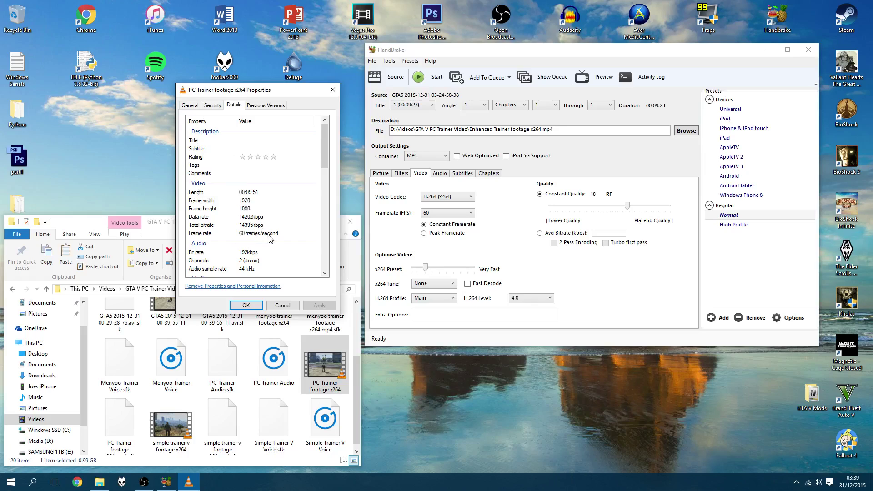
{"action": "left_click", "coordinate": [263, 173]}
{"action": "left_click", "coordinate": [249, 193]}
{"action": "left_click", "coordinate": [195, 106]}
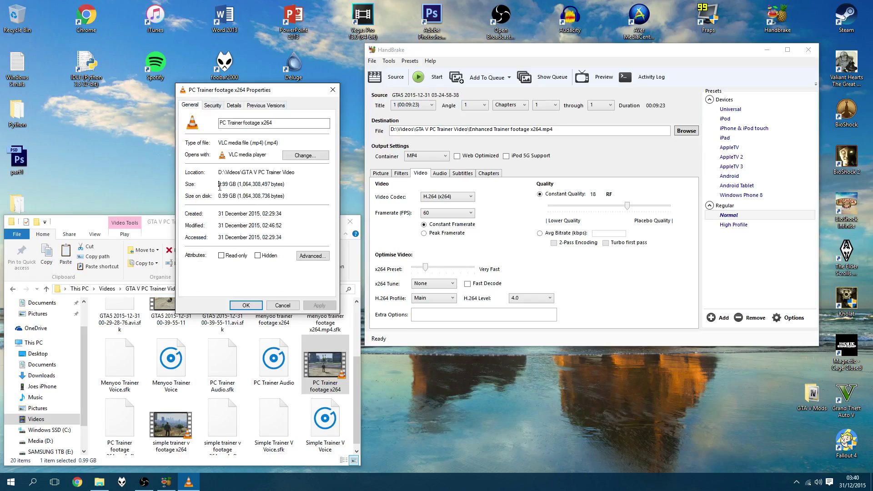
{"action": "left_click_drag", "start_coordinate": [219, 185], "coordinate": [286, 187]}
{"action": "left_click", "coordinate": [293, 187]}
{"action": "left_click", "coordinate": [246, 305]}
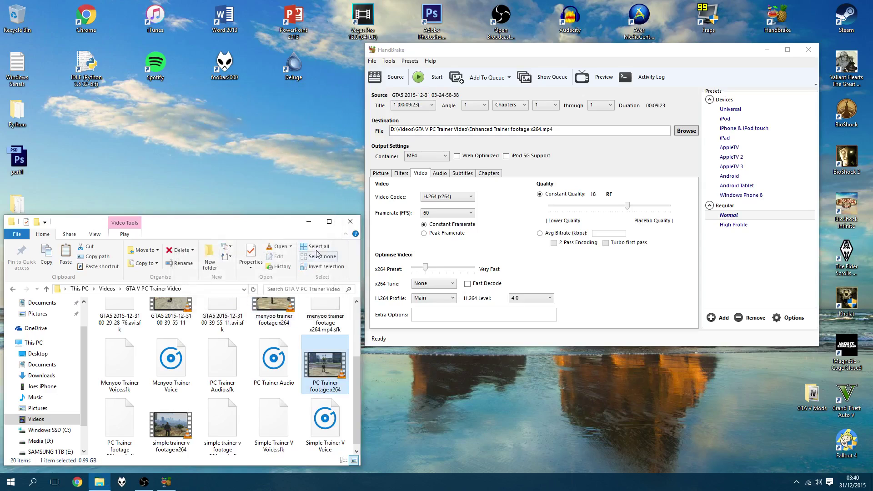
Step: Minimise File Explorer and set HandBrake's audio bitrate to 192 kbps
{"action": "left_click", "coordinate": [309, 222]}
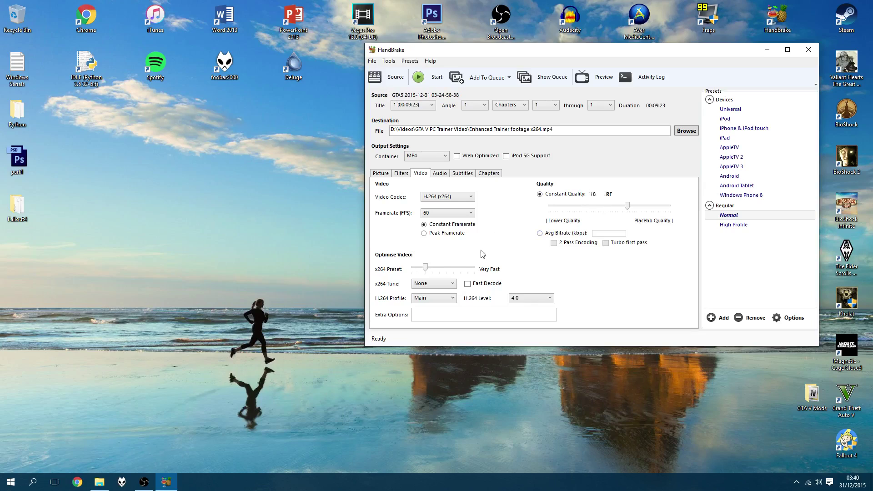
{"action": "left_click", "coordinate": [442, 174]}
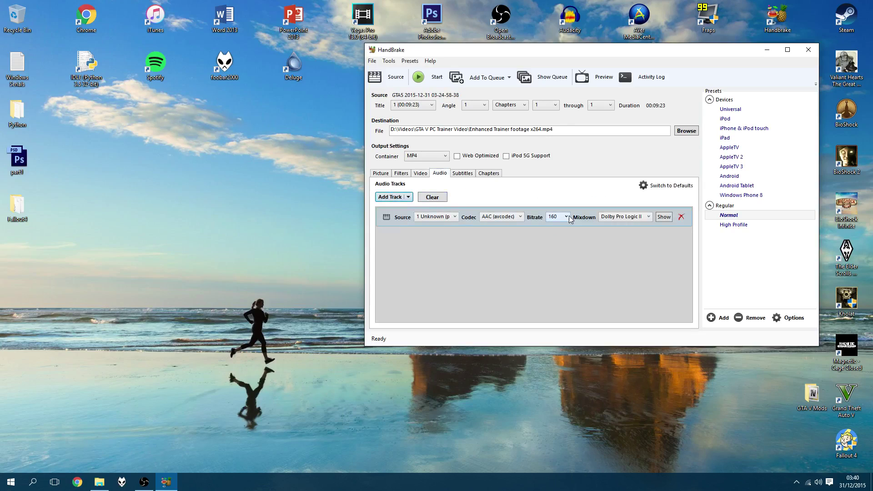
{"action": "left_click", "coordinate": [567, 217]}
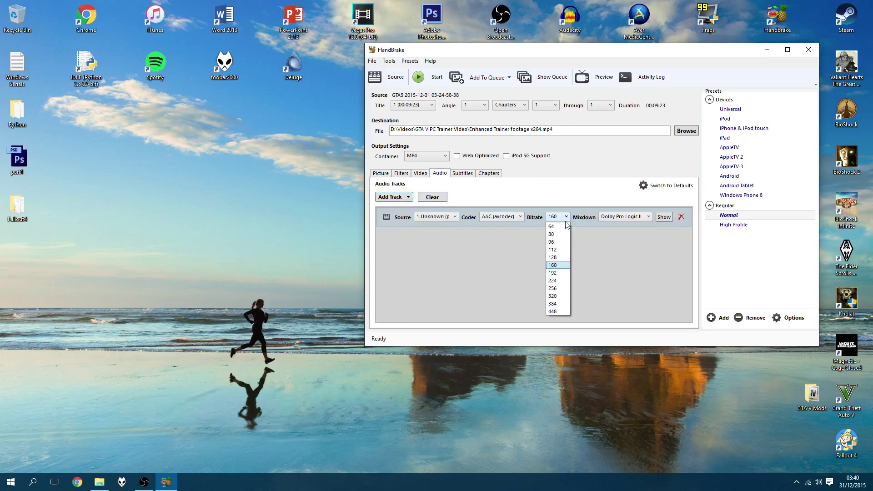
{"action": "left_click", "coordinate": [552, 273]}
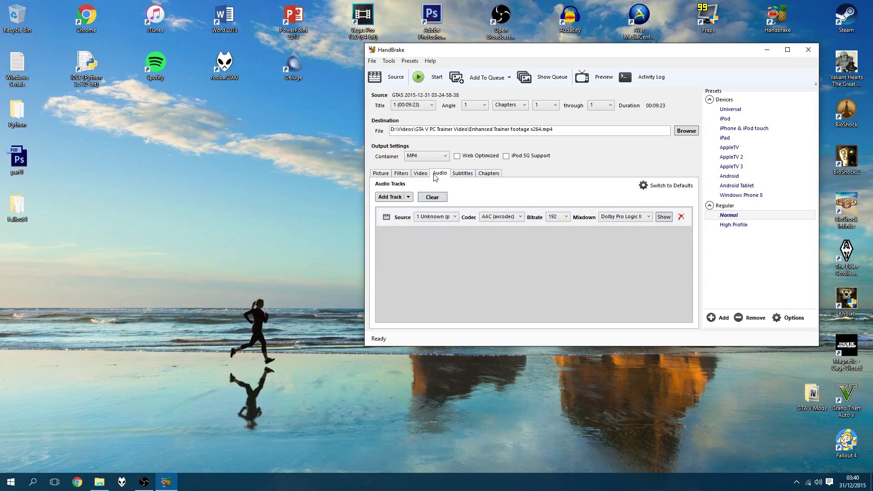
{"action": "left_click", "coordinate": [417, 176]}
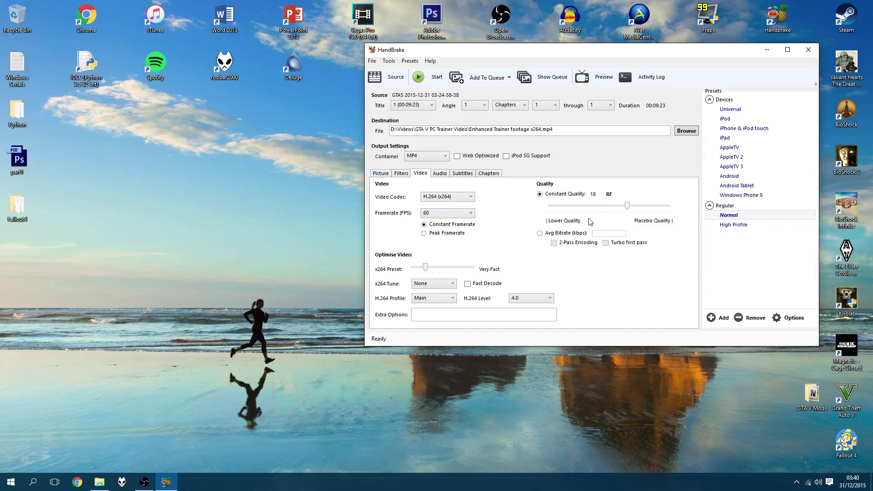
Step: Read the Constant Quality slider's tooltip to review the RF 18 setting
{"action": "mouse_move", "coordinate": [611, 214]}
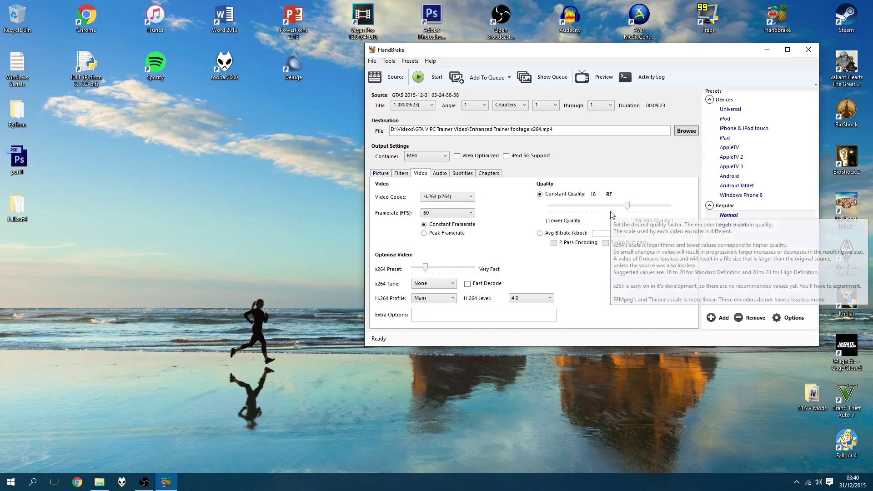
Step: Start the encode, confirm overwriting the existing output file, and move HandBrake lower left
{"action": "left_click", "coordinate": [419, 77]}
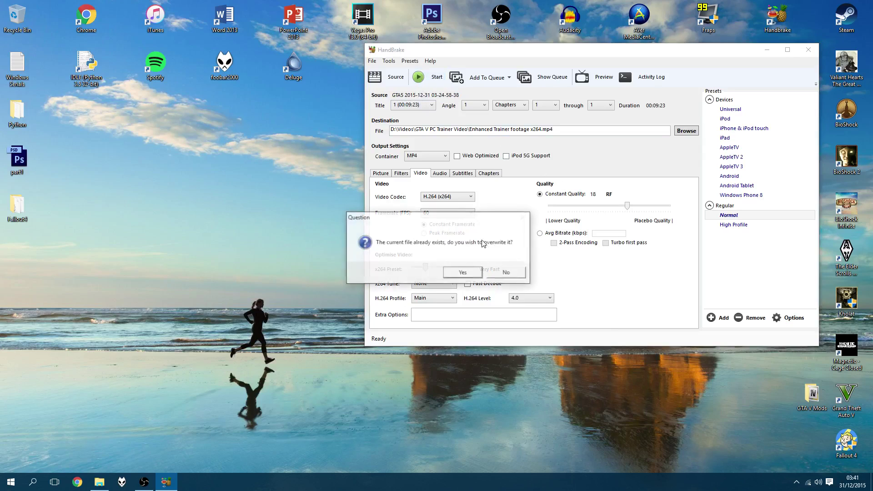
{"action": "left_click", "coordinate": [466, 274]}
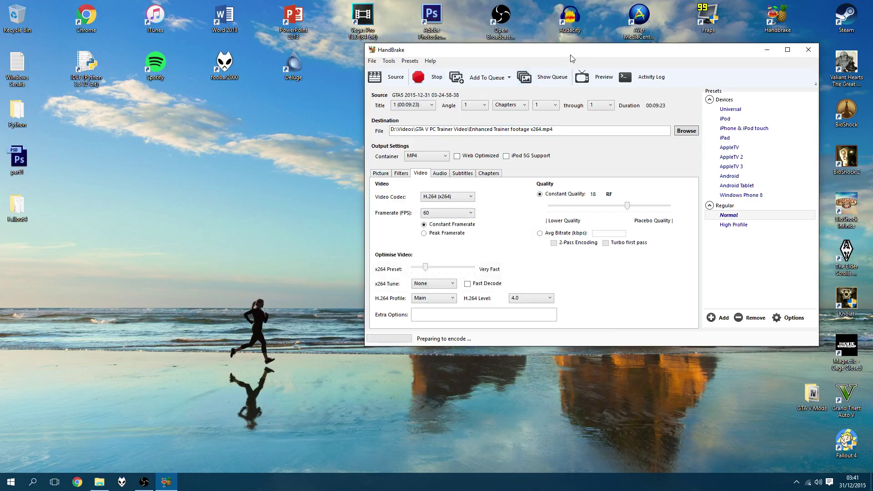
{"action": "left_click_drag", "start_coordinate": [571, 56], "coordinate": [463, 90]}
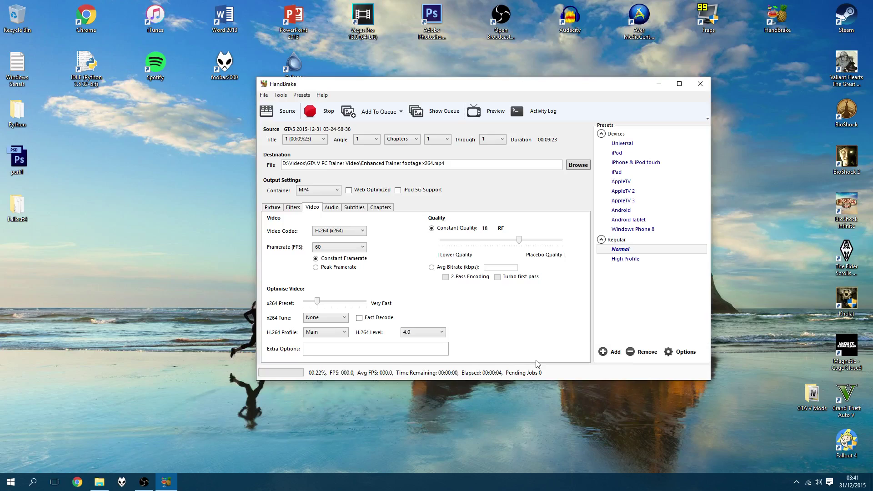
Step: Launch Task Manager from the taskbar, place it left of HandBrake, and show the CPU performance graph
{"action": "right_click", "coordinate": [327, 482]}
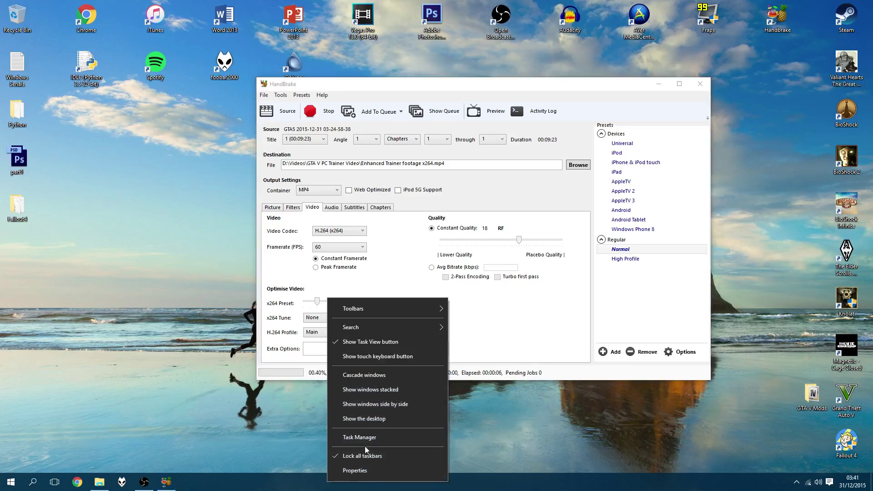
{"action": "left_click", "coordinate": [366, 437]}
{"action": "left_click_drag", "start_coordinate": [543, 50], "coordinate": [136, 56]}
{"action": "left_click", "coordinate": [67, 72]}
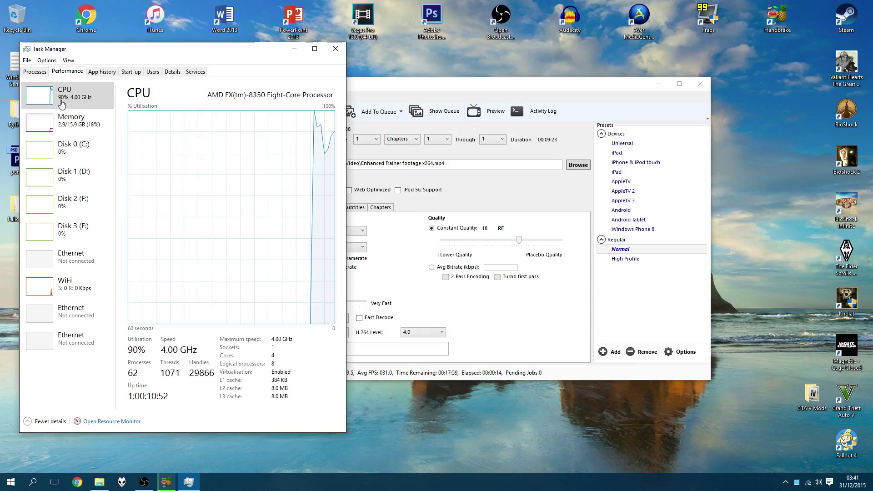
Step: Bring the HandBrake window back in front of Task Manager to follow the encode's progress
{"action": "left_click", "coordinate": [460, 94]}
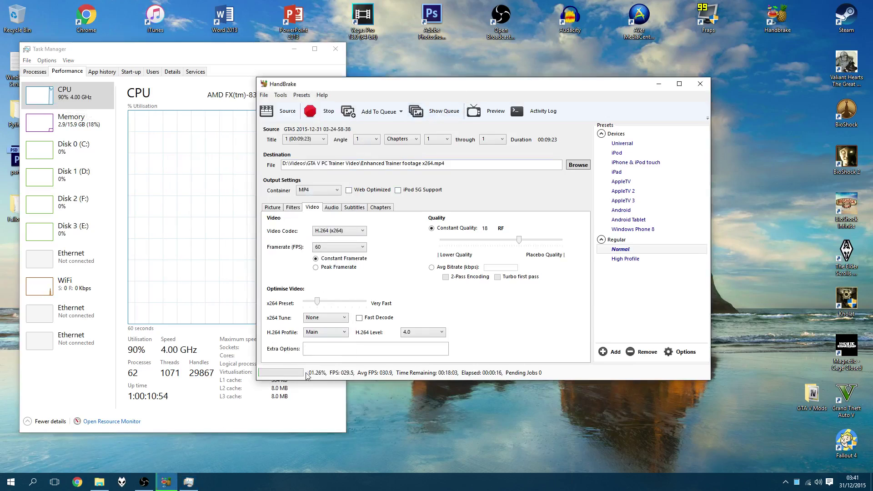